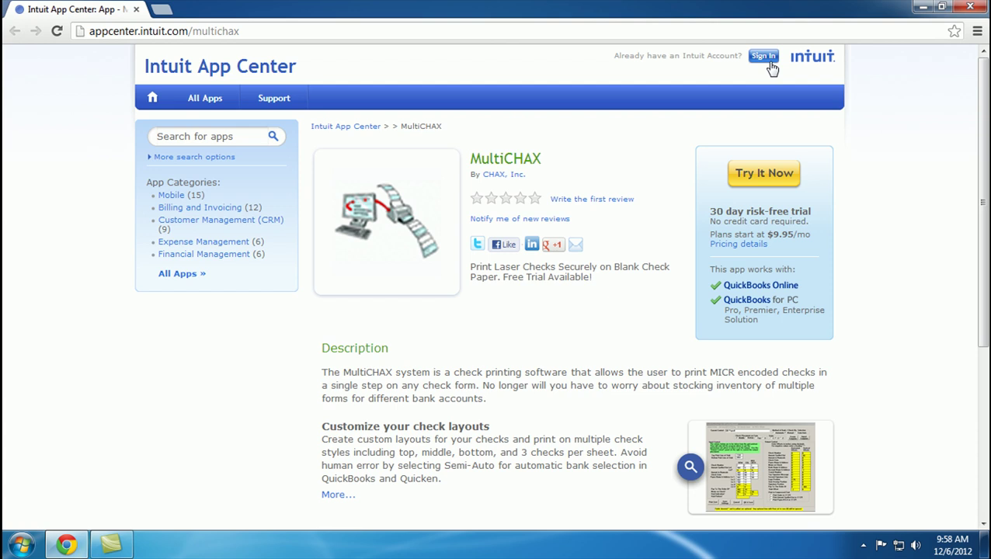
Step: Start the MultiCHAX 30 Day Trial signup with Try It Now
click(769, 176)
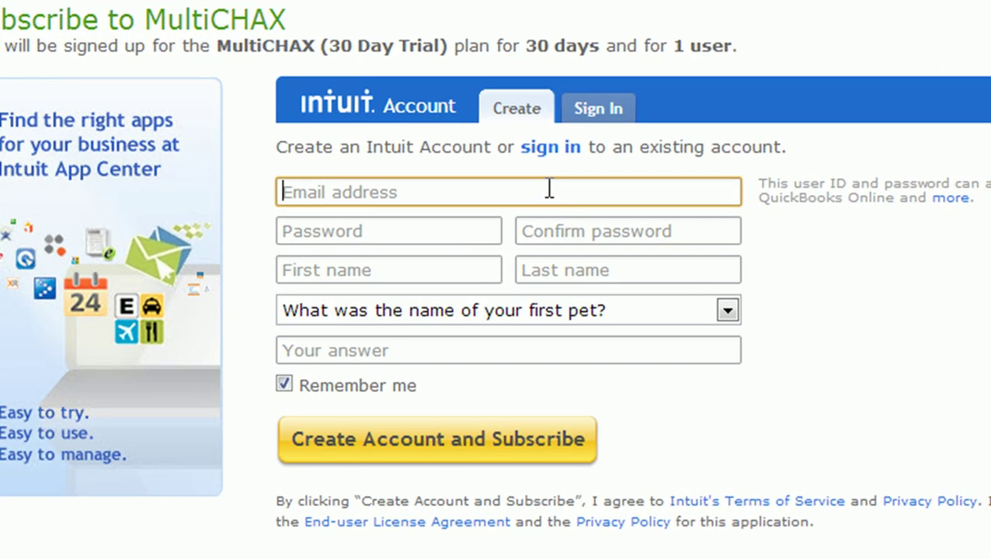
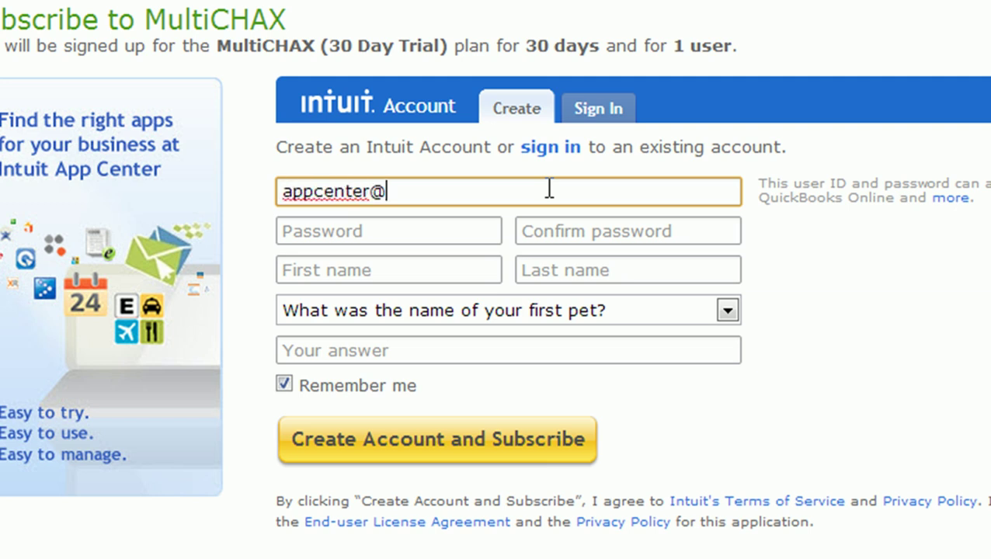
Step: Register an Intuit account with e-mail, confirmed password, first/last name and security answer, then subscribe
key(Tab)
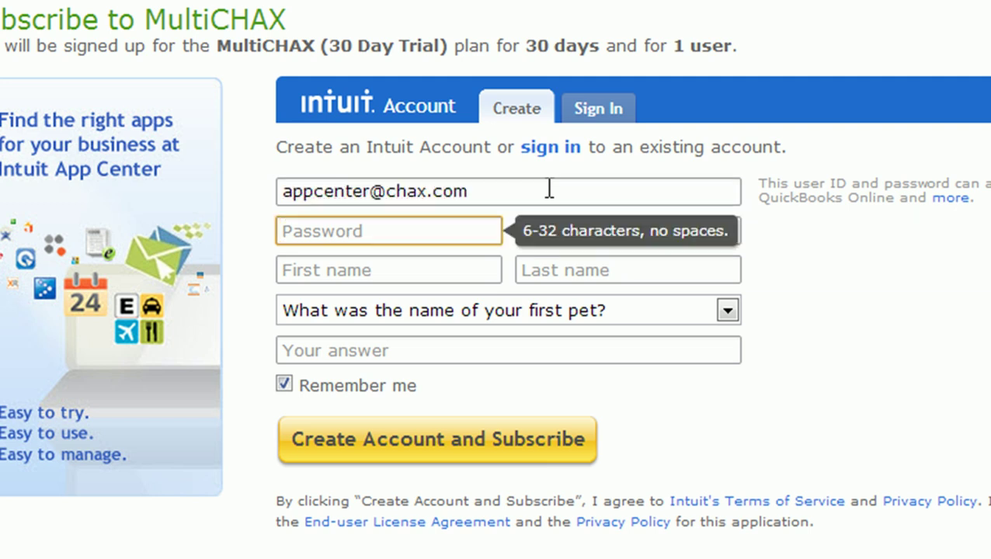
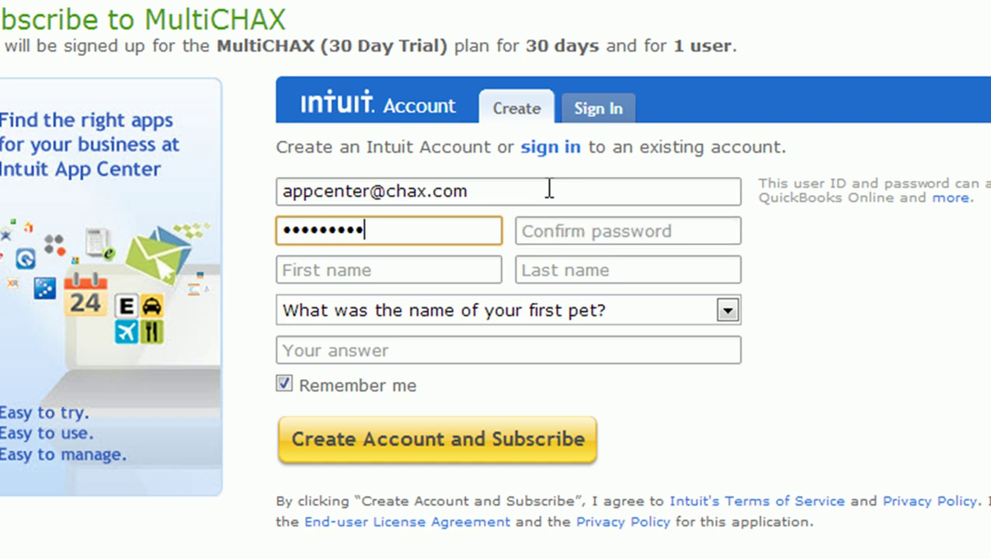
key(Tab)
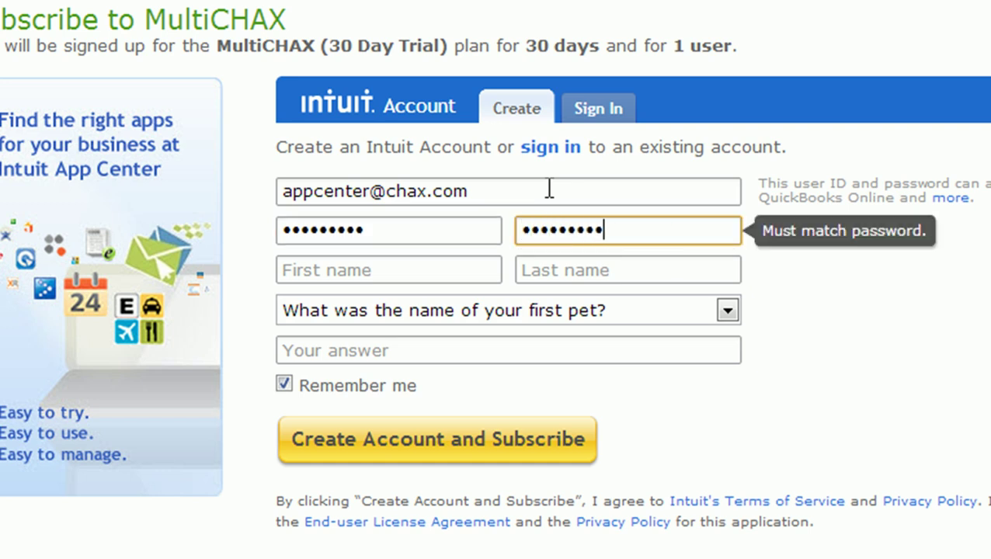
key(Tab)
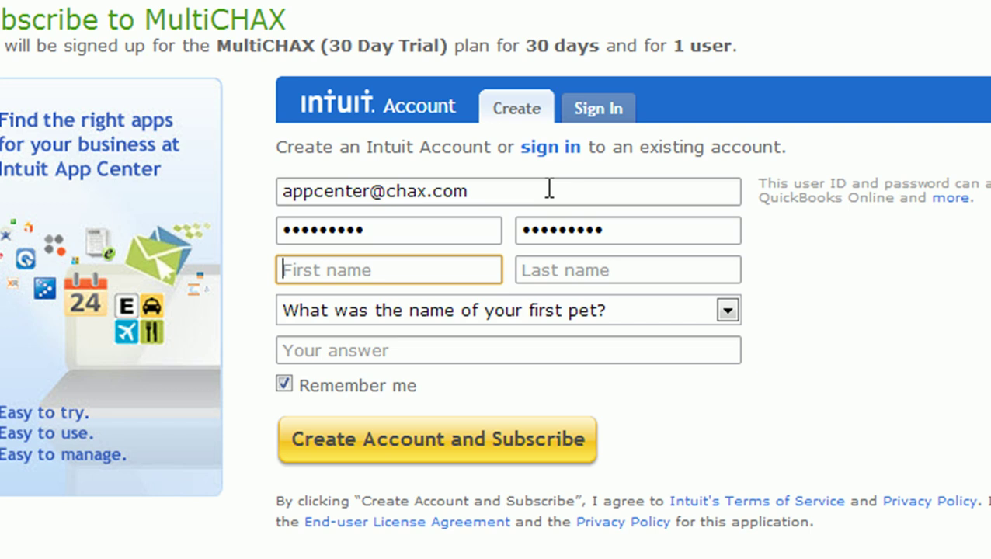
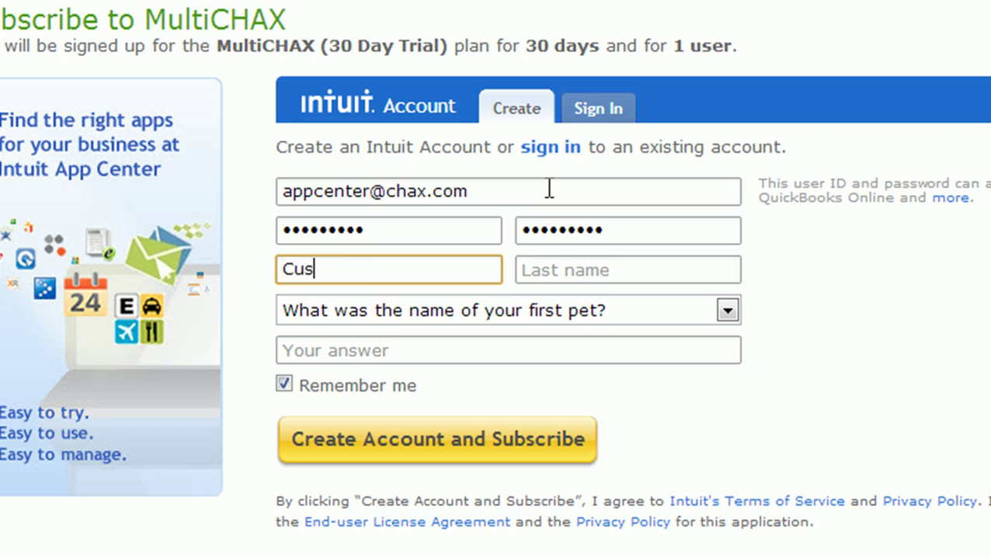
key(Tab)
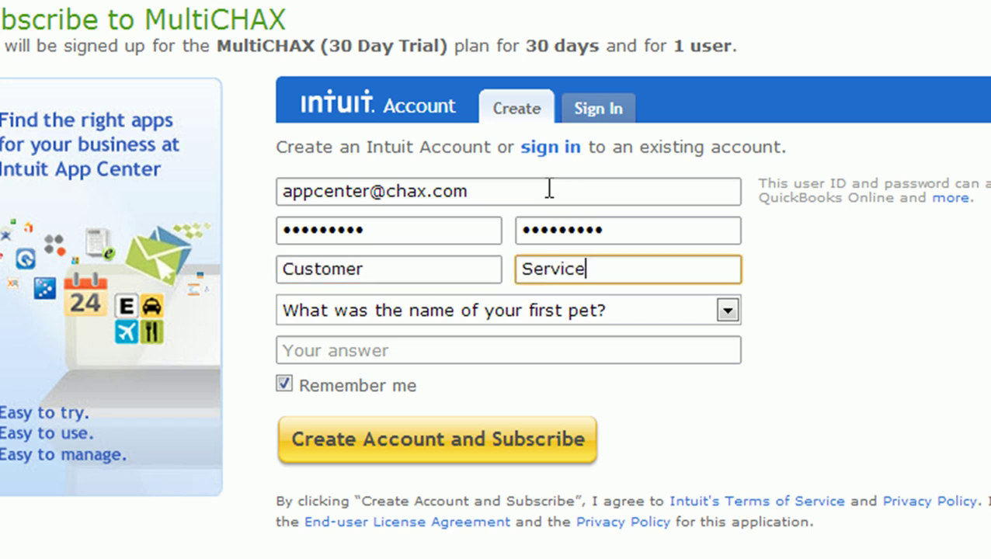
key(Tab)
key(Tab)
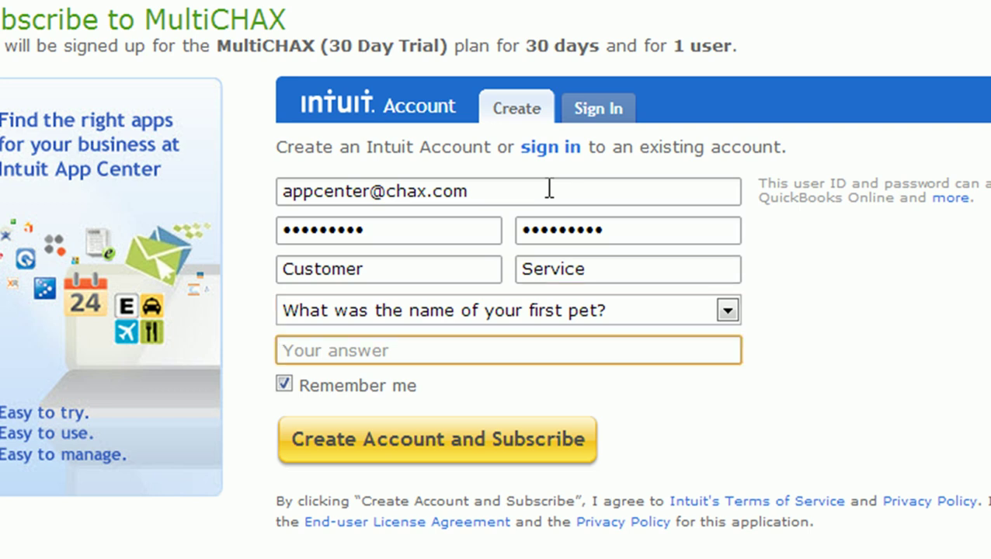
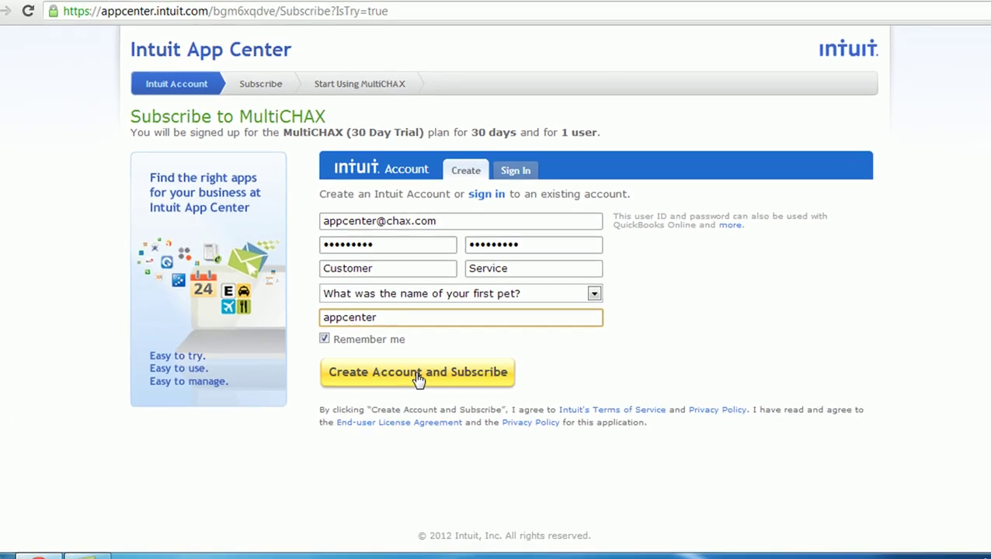
click(420, 376)
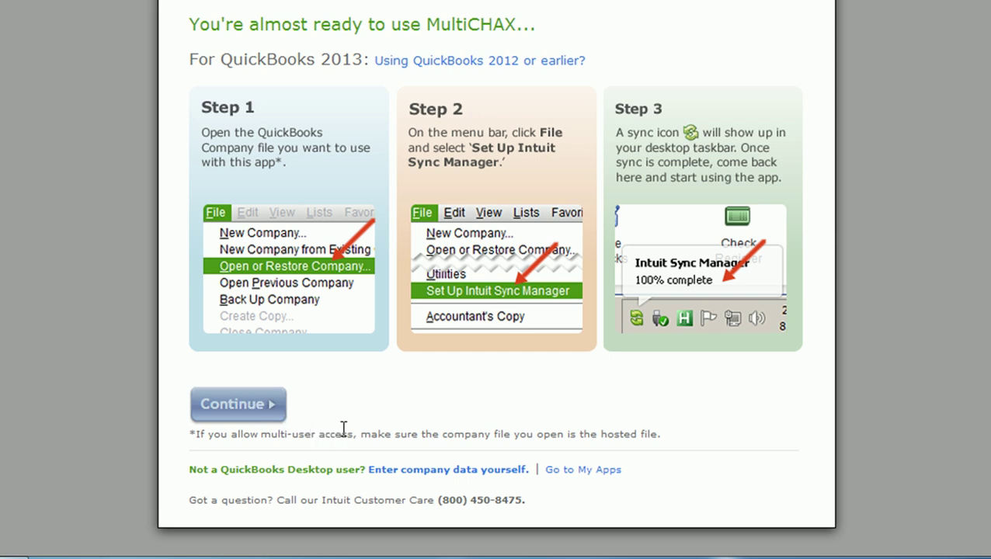
Step: Skip the QuickBooks Desktop sync steps and continue with the sample-data test drive
click(425, 470)
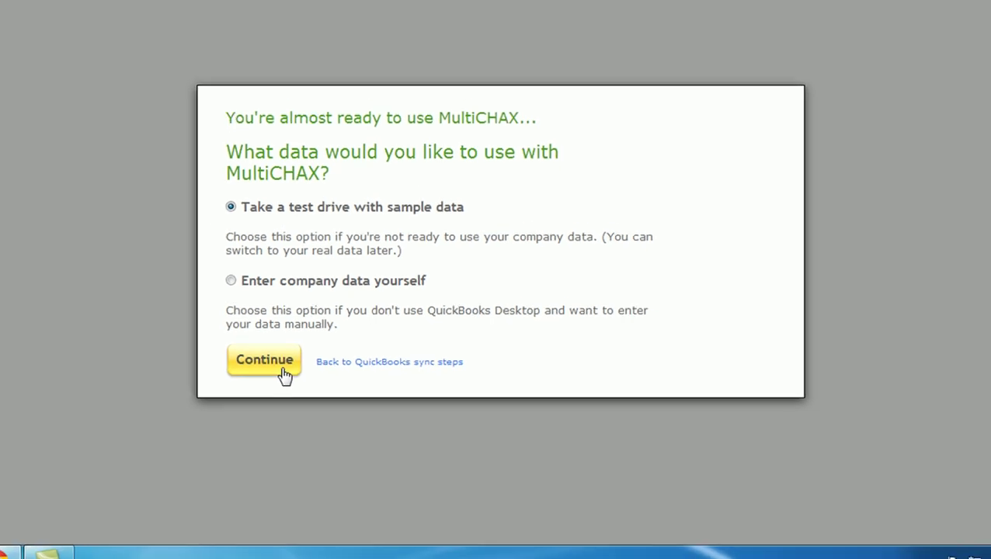
click(282, 369)
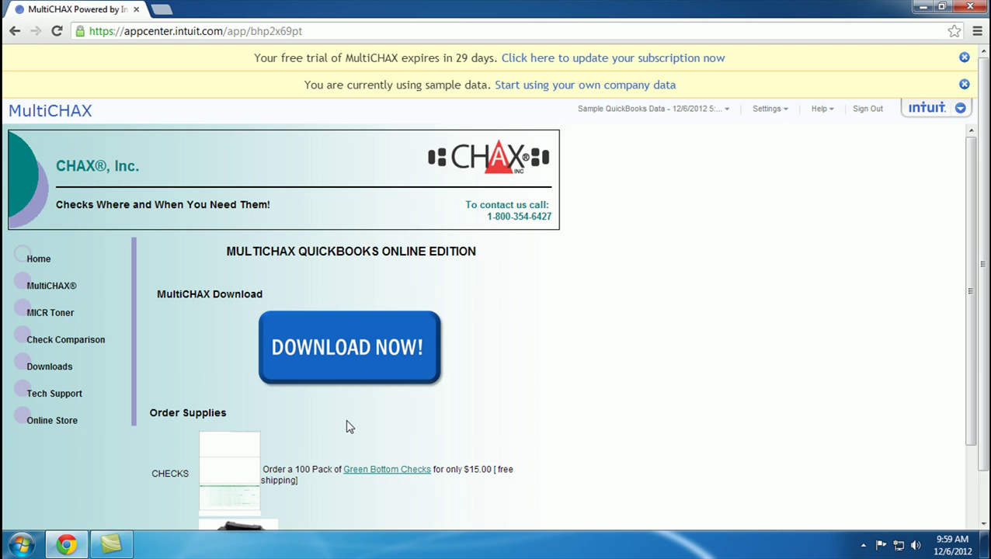
Step: Download the MultiCHAX installer MCInst7_IPP.exe and run it
click(362, 354)
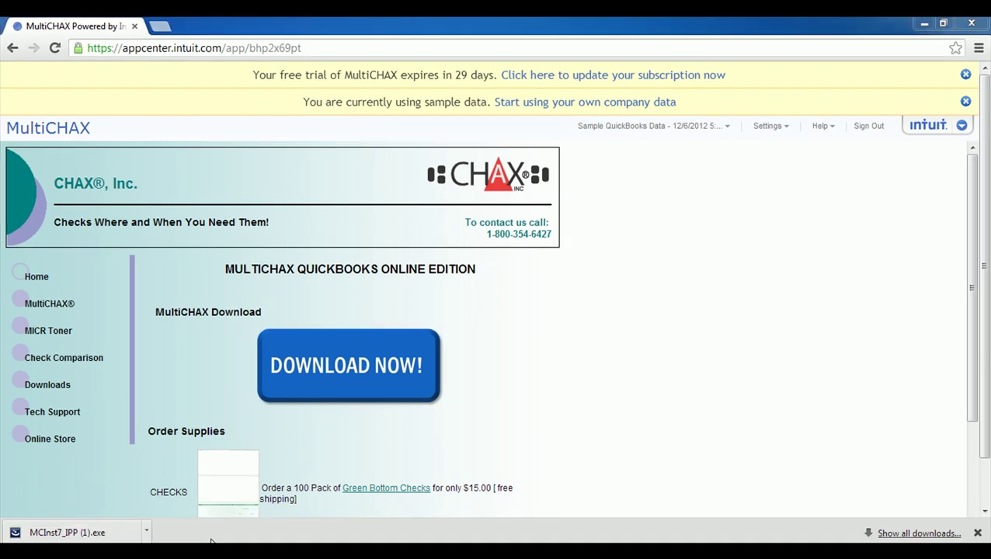
click(128, 535)
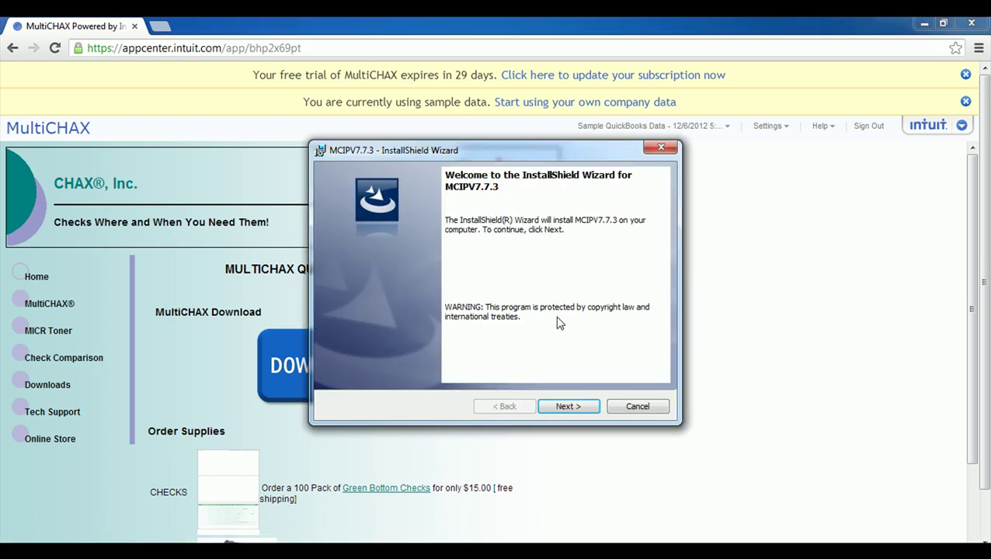
Step: Install MCIPV7.7.3 after accepting the license, keeping the default C:\MultiCHX\MCData\ folder
click(568, 407)
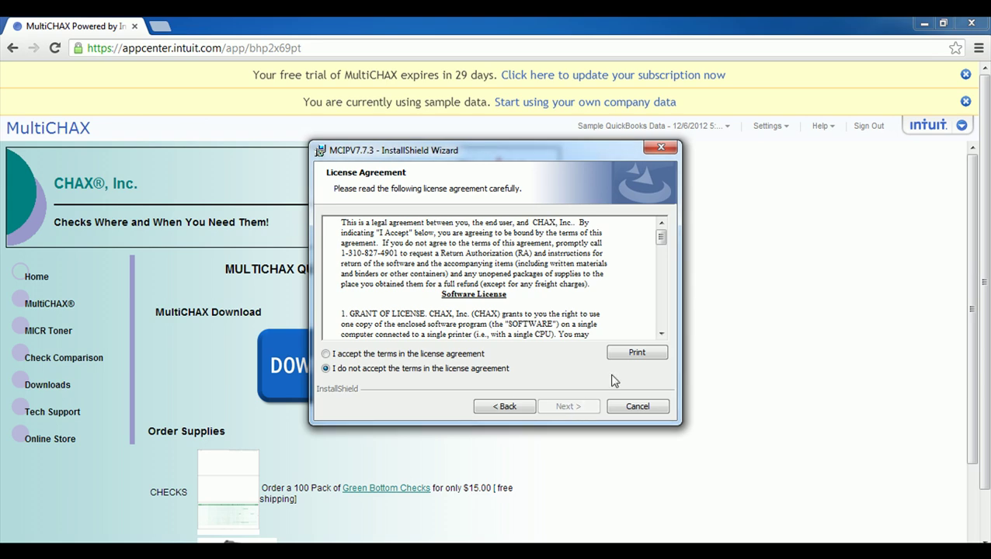
drag(661, 239, 663, 334)
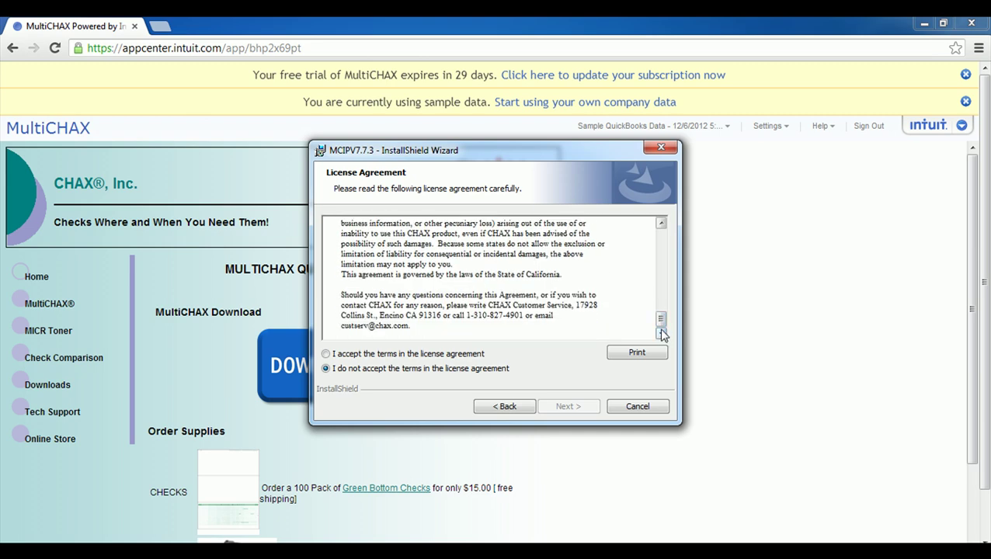
click(450, 355)
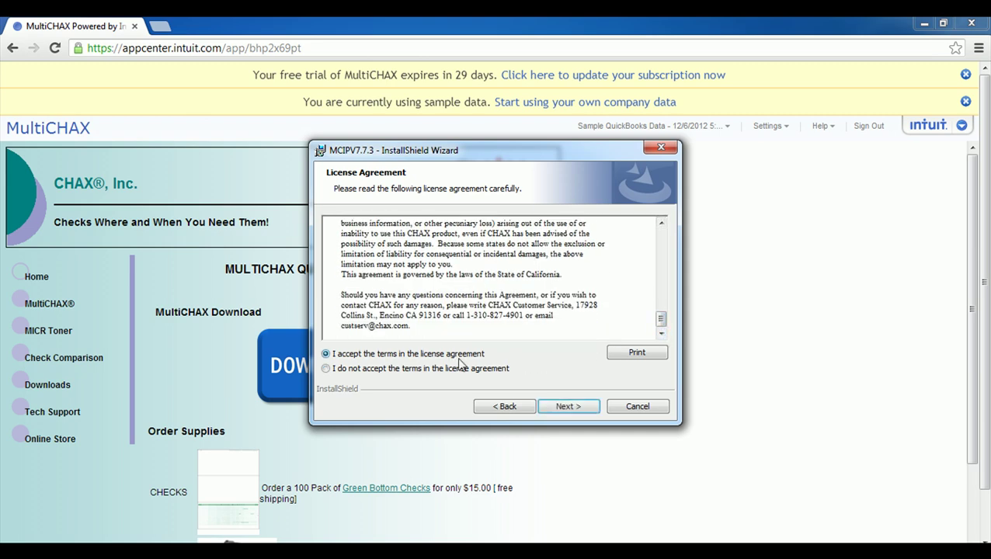
click(566, 406)
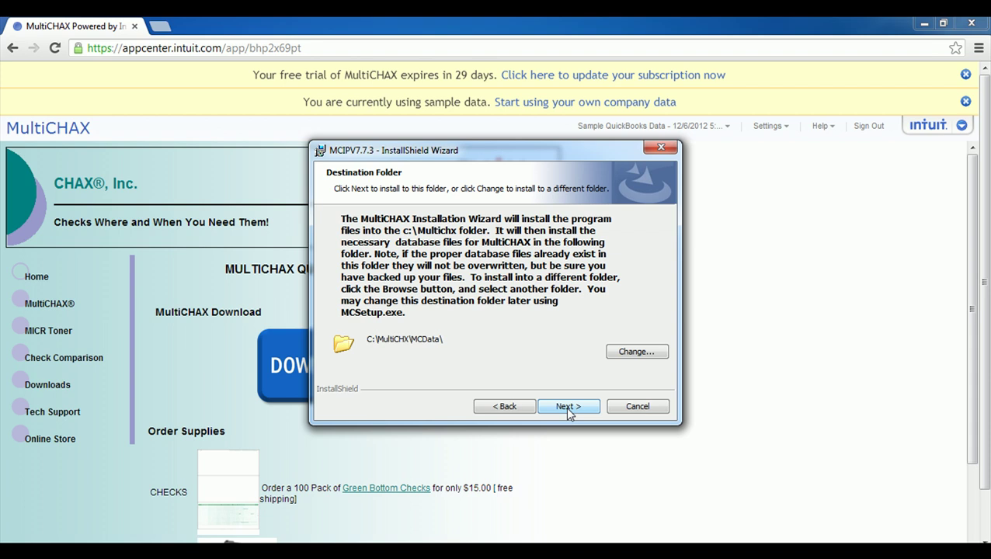
click(567, 406)
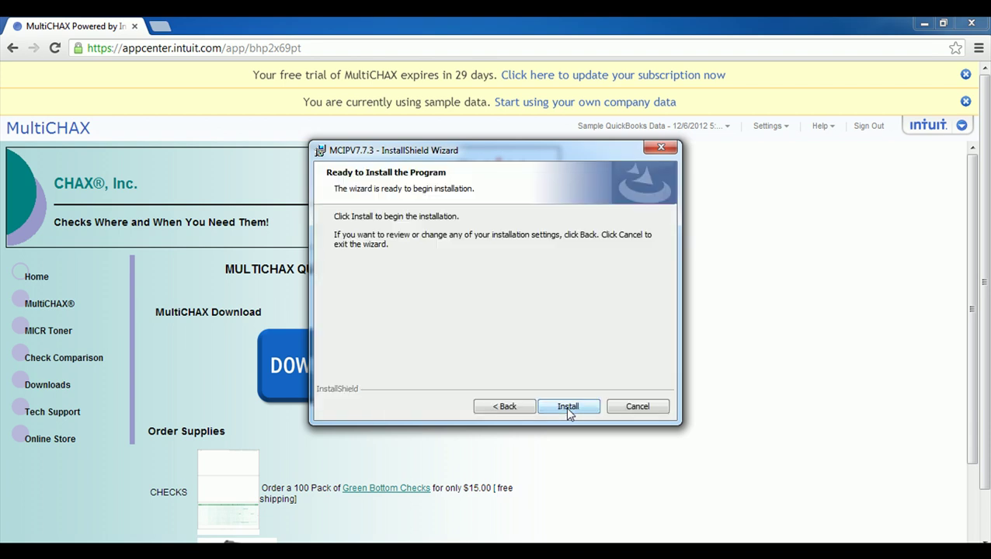
click(567, 407)
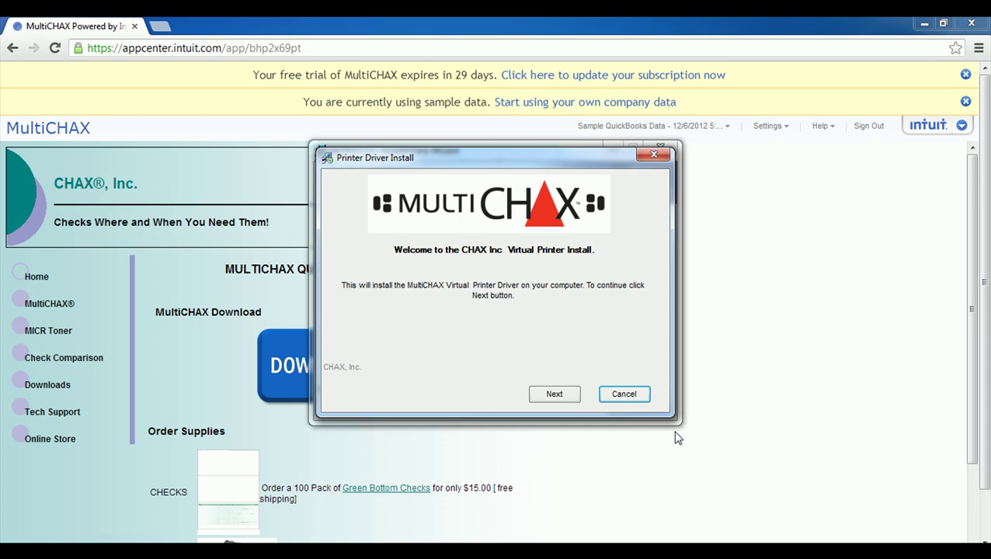
Step: Install the MultiCHAX Virtual Printer driver and finish the wizard
click(566, 399)
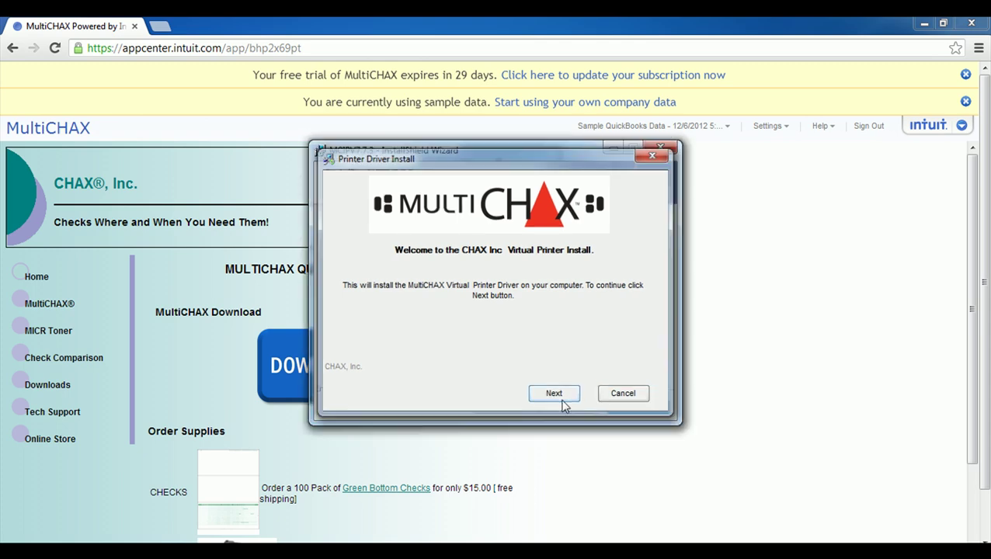
click(635, 393)
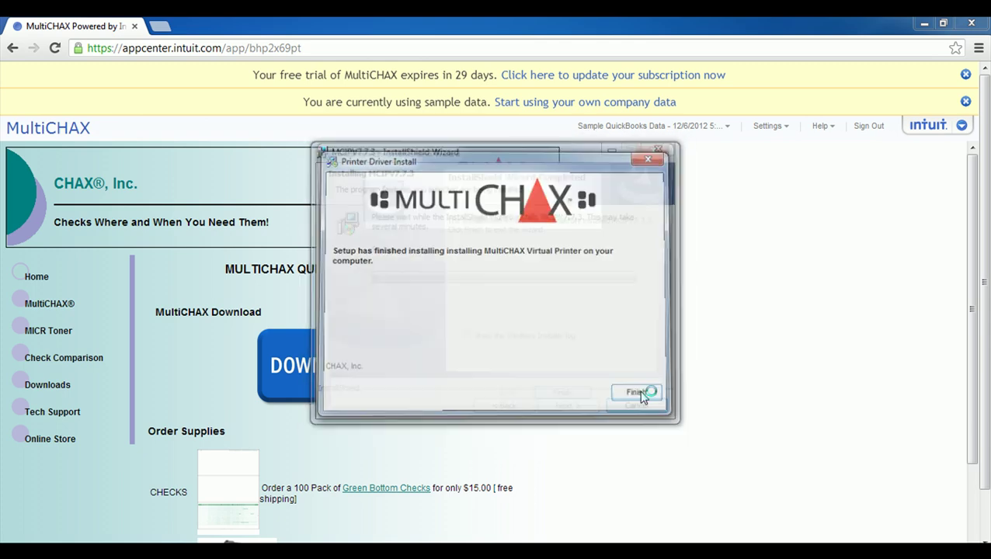
click(592, 404)
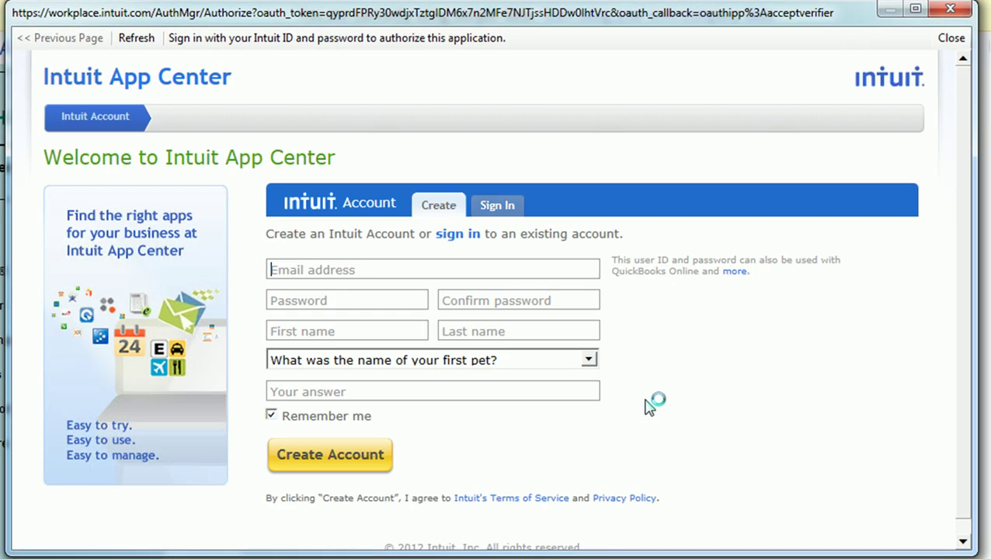
Step: Sign in with the new Intuit account, authorize MultiChax's data access, and return to MultiChax
click(501, 205)
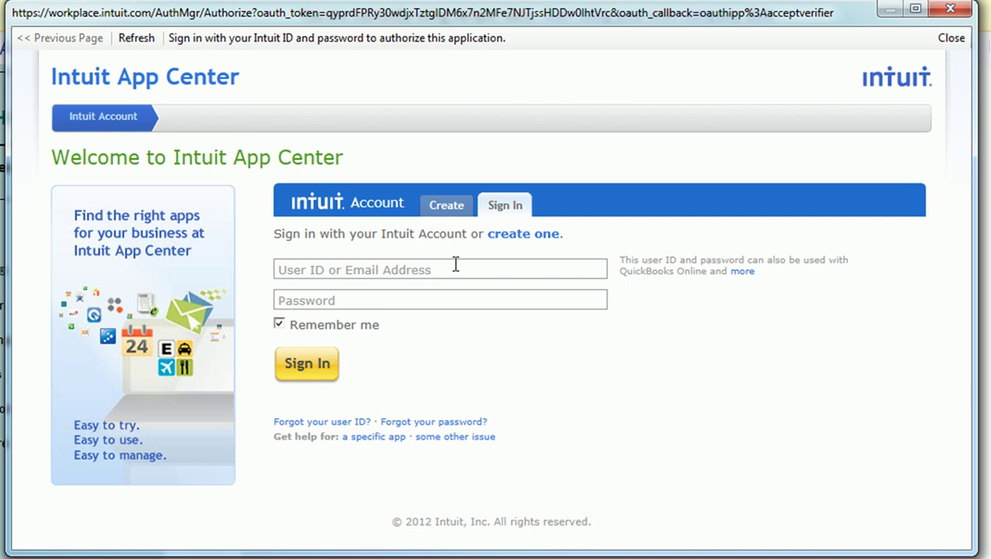
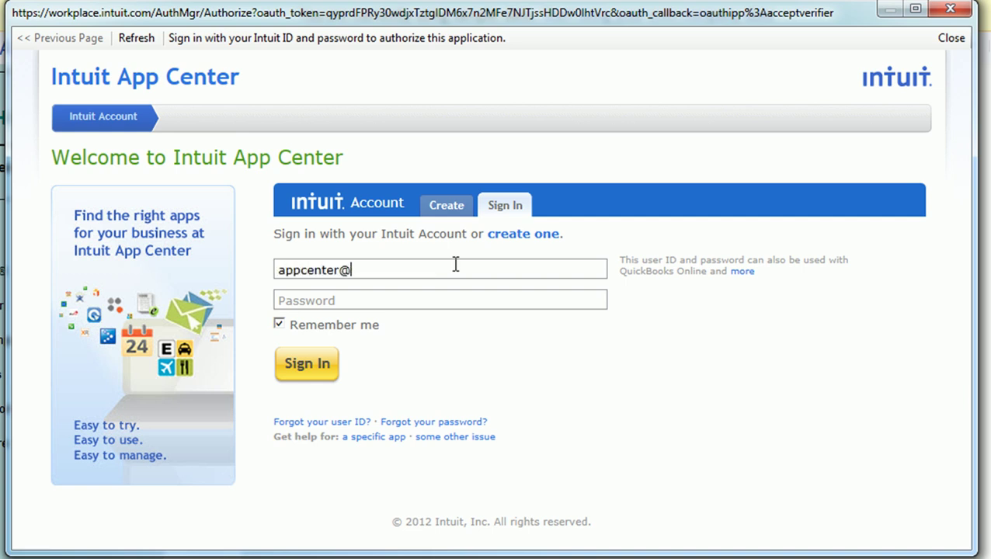
key(Tab)
text(•••••••••)
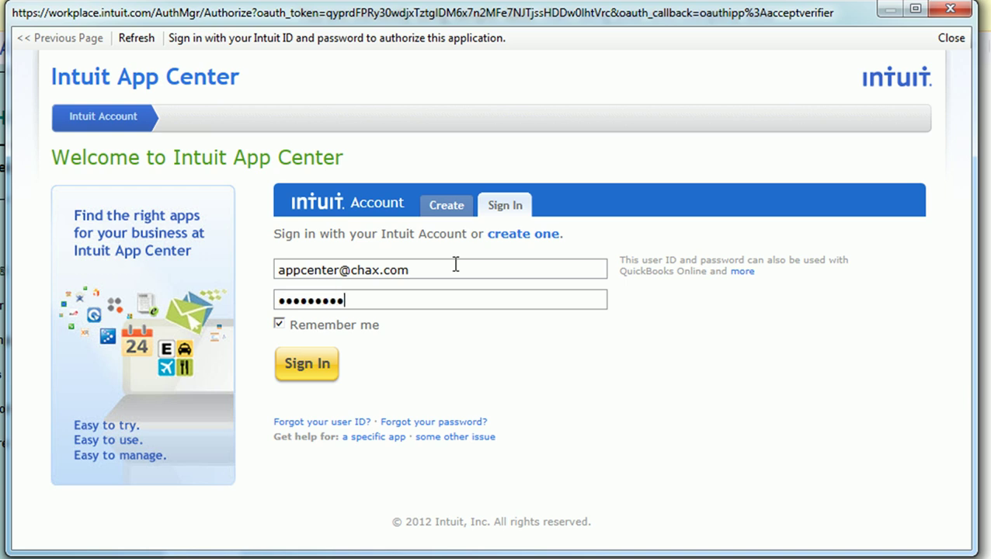
key(Return)
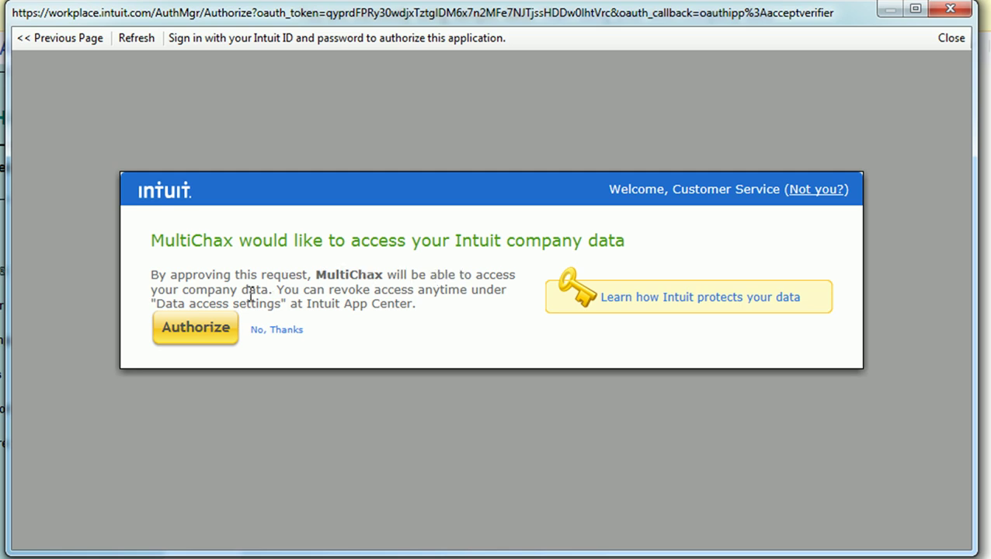
click(207, 334)
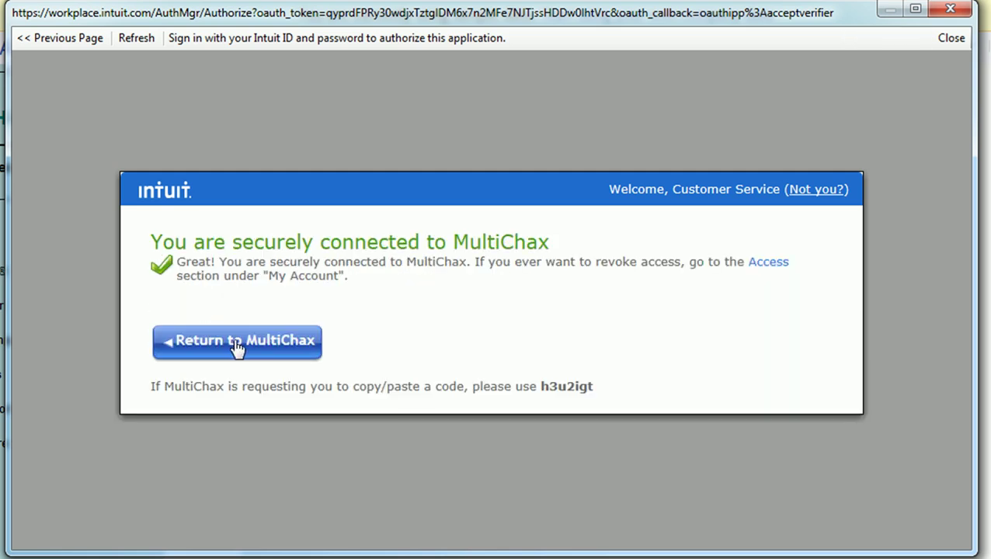
click(237, 342)
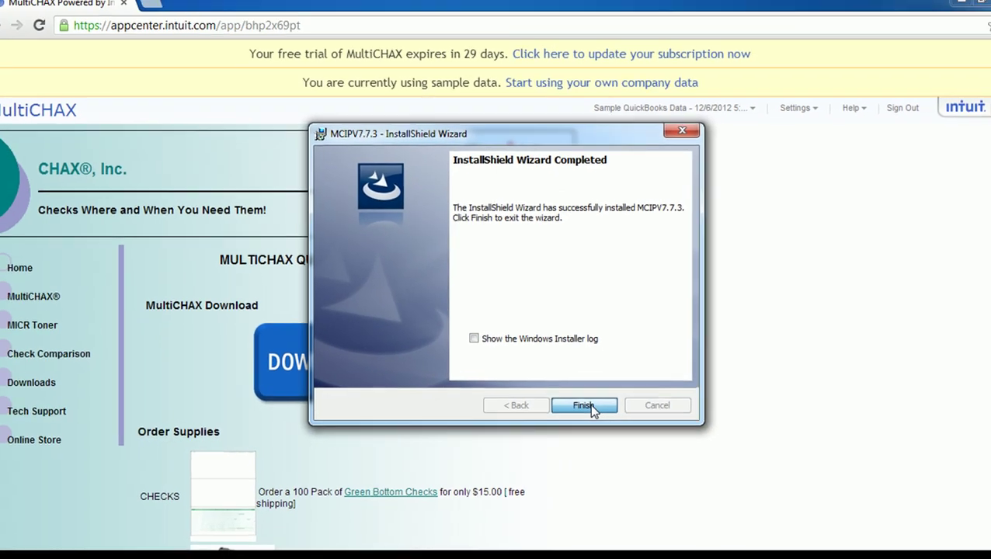
Step: Finish the installer and choose QuickBooks as the starting control in MC Setup
click(639, 404)
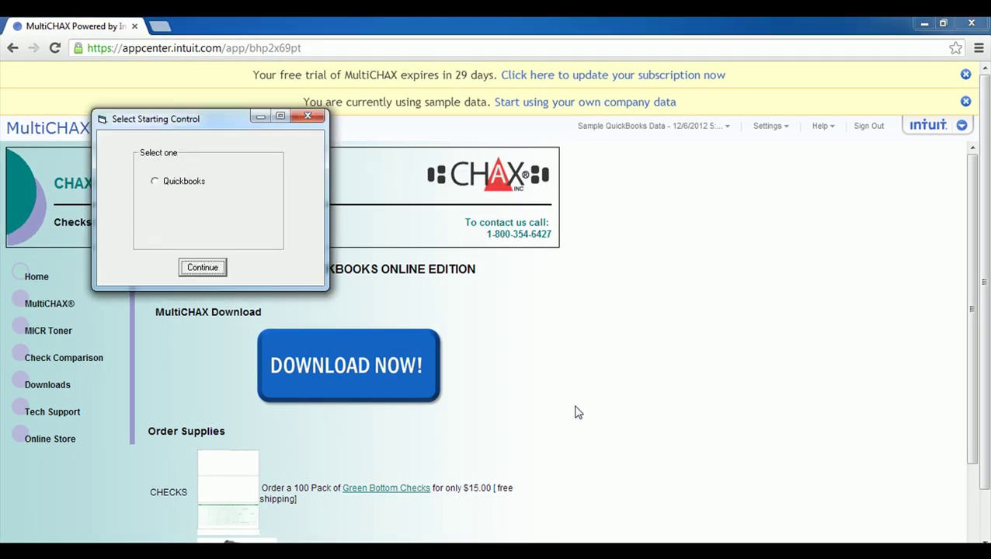
click(159, 184)
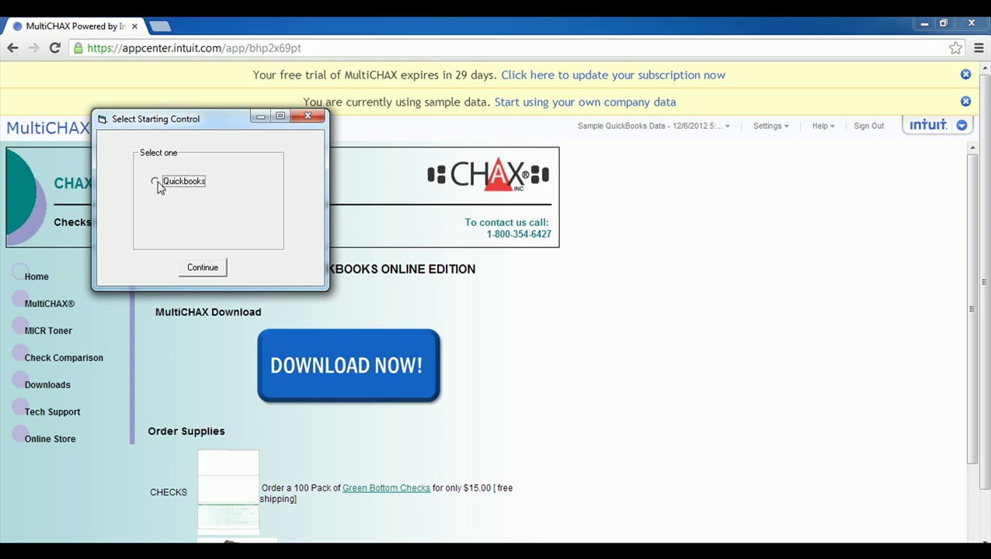
click(204, 268)
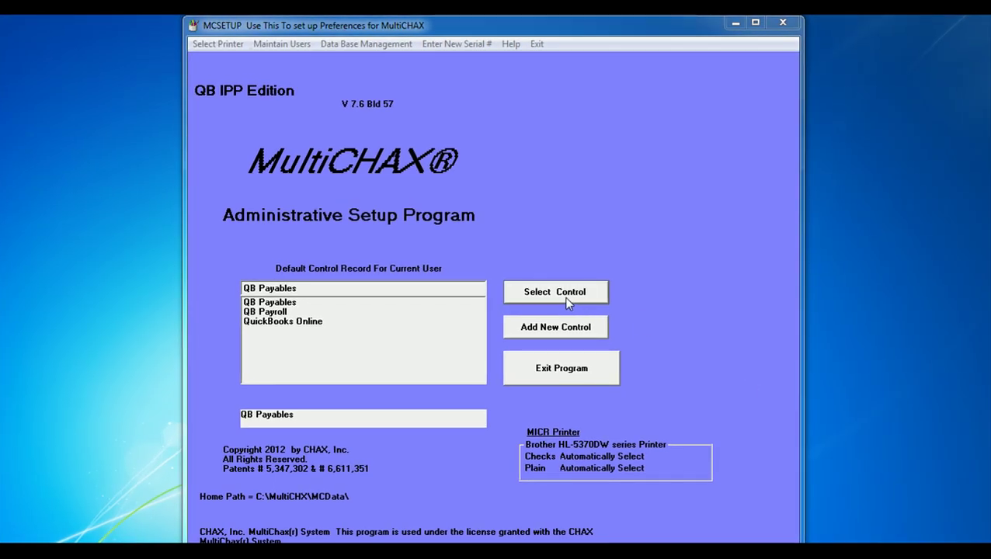
Step: Edit the QB Payables control: Top check placement, 2 stubs, stubs in 17 CPI, and save
click(567, 303)
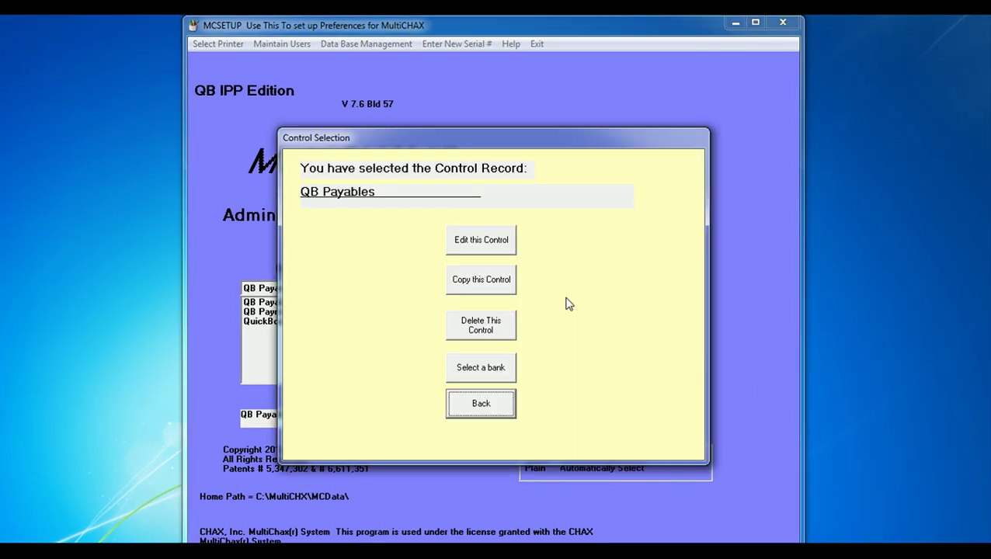
click(497, 250)
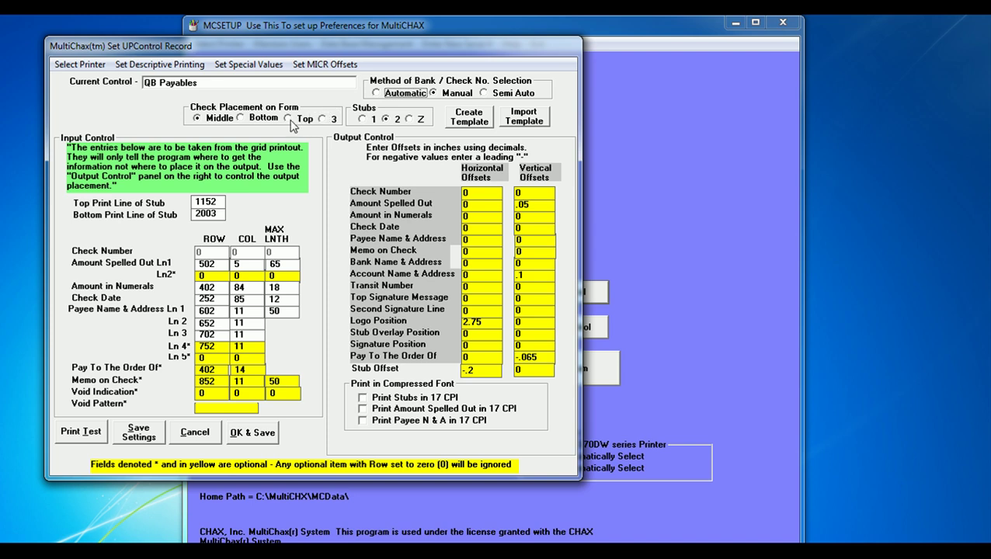
click(287, 120)
click(364, 122)
click(387, 120)
click(363, 399)
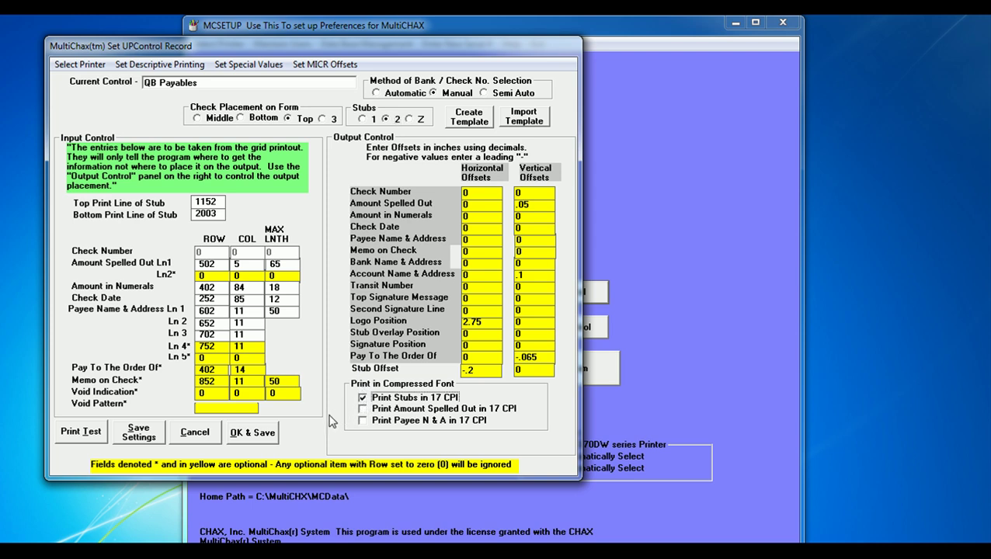
click(261, 438)
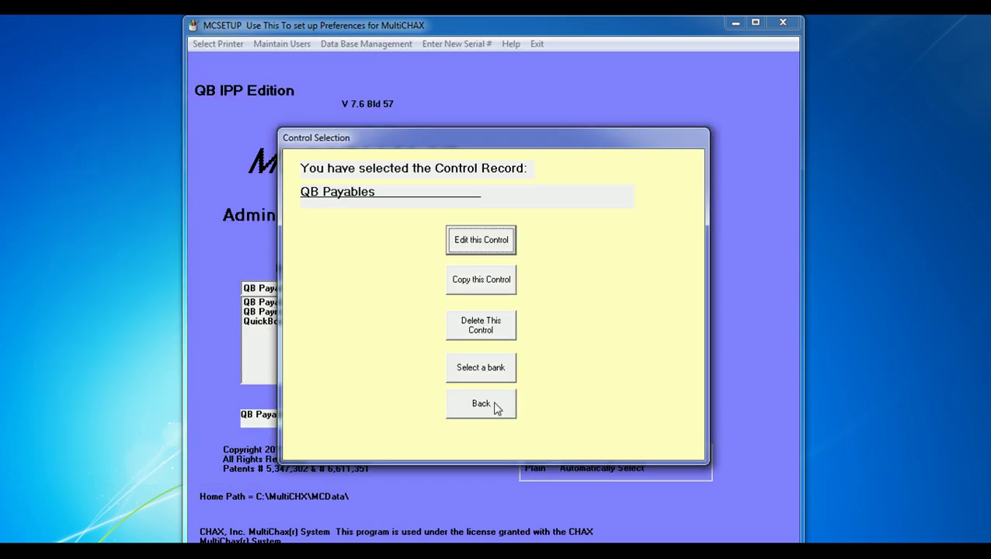
click(498, 410)
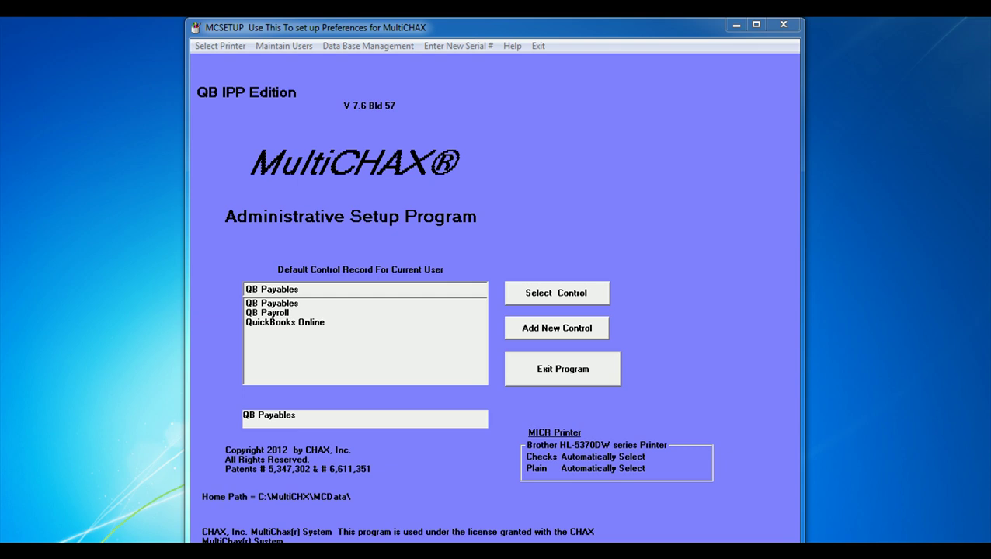
Step: Open starter bank 001 for QB Payables and rename it BANK OF AMERICA
click(558, 296)
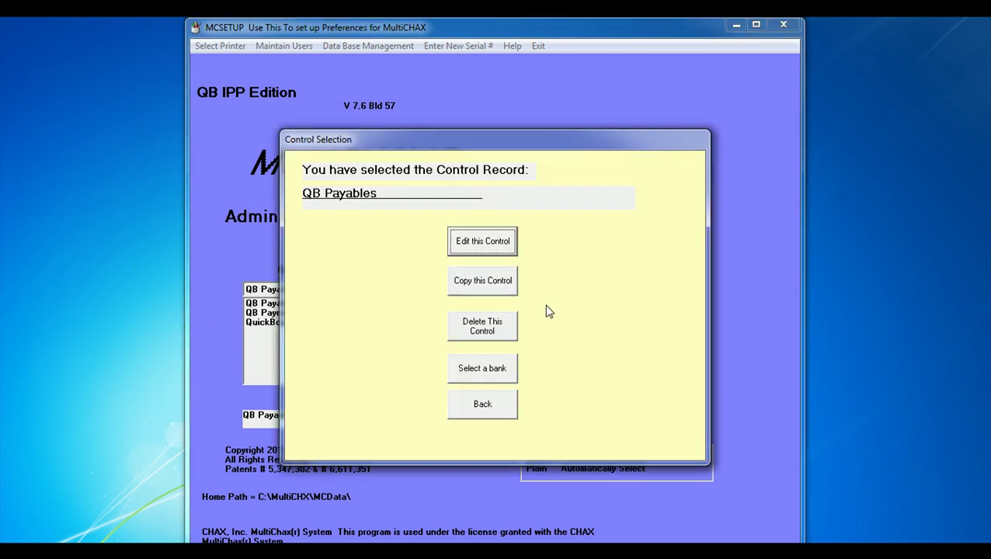
click(498, 369)
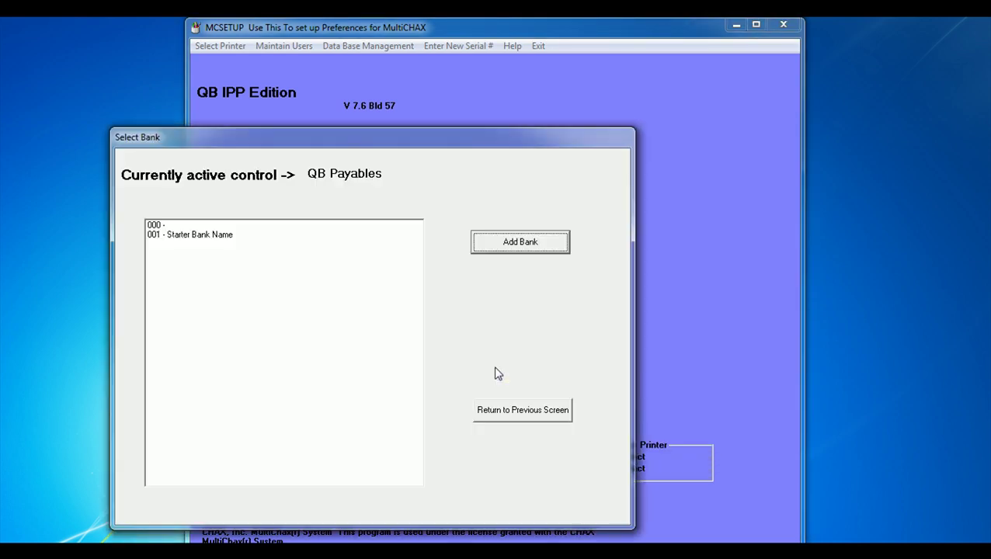
double_click(194, 235)
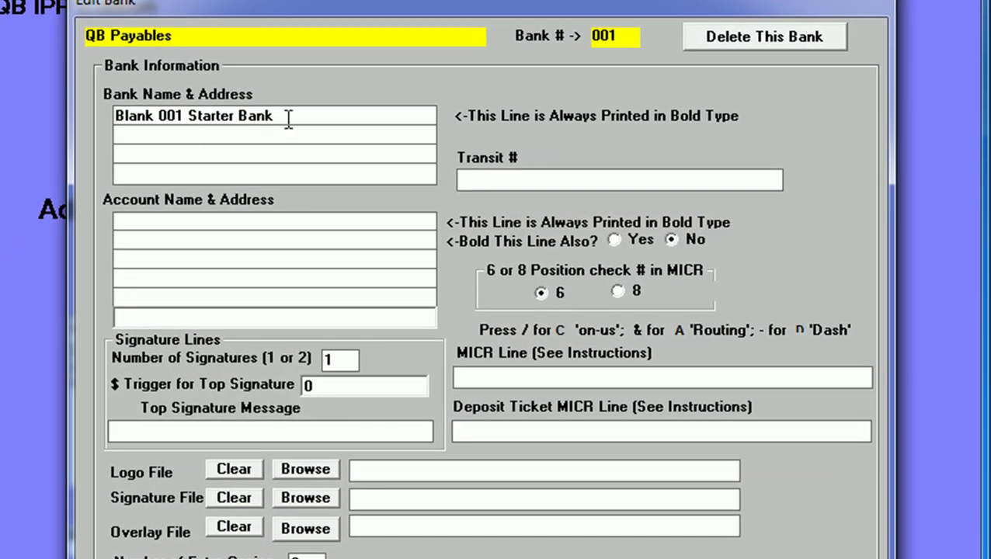
drag(347, 146, 244, 144)
drag(146, 113, 35, 114)
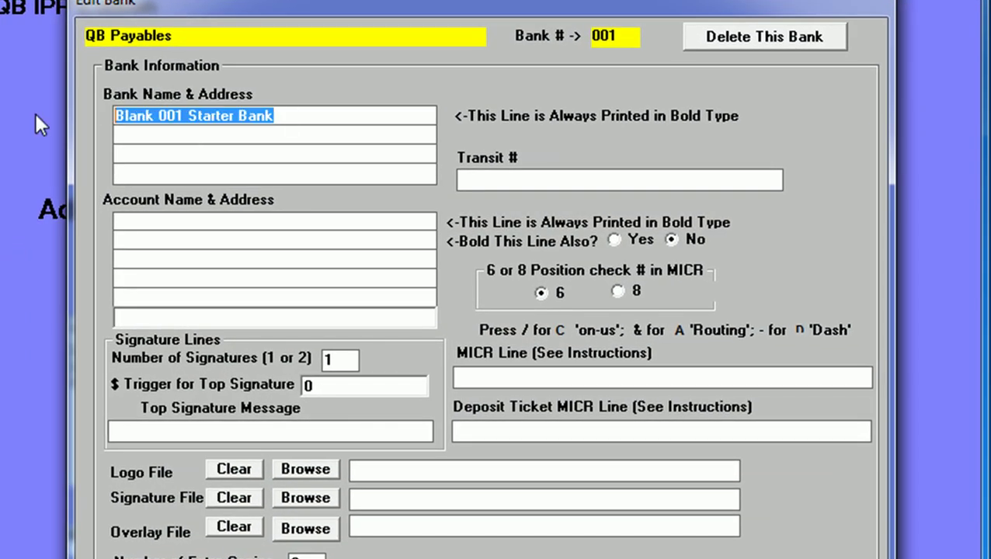
text(BANK OF AMERI)
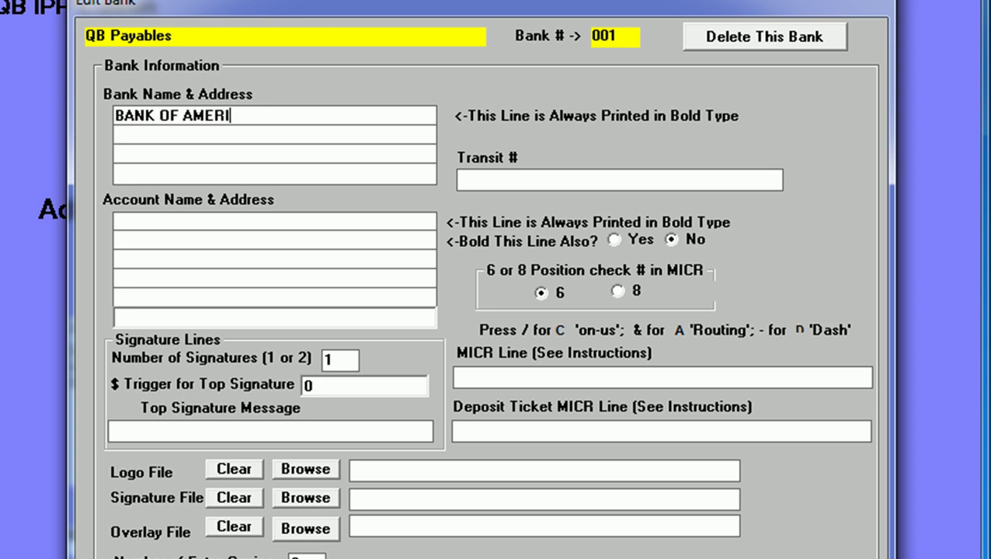
text(CA)
Step: Enter transit number 123-45/6578 and account holder lines 'CHAX, INC.' and 'USA'
click(544, 180)
text(123-45/)
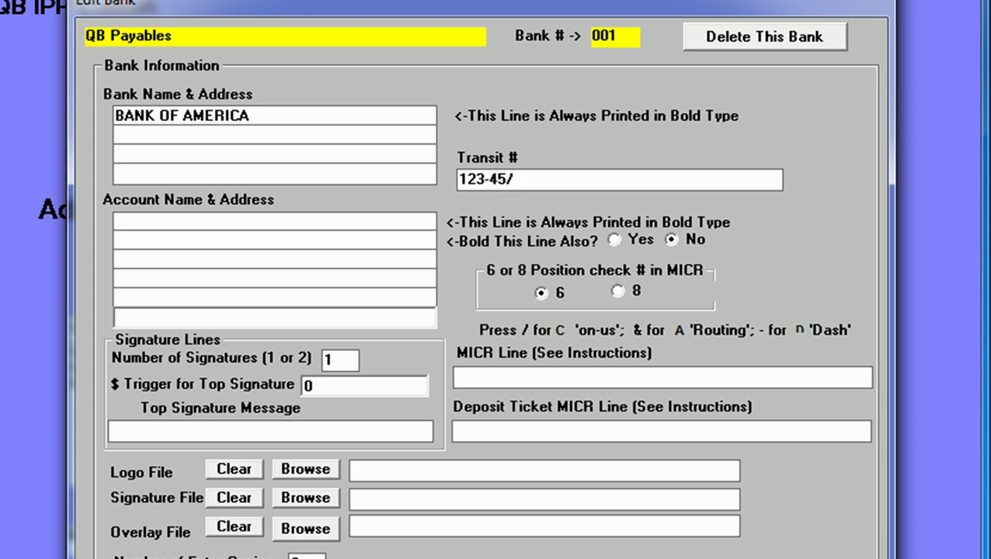
text(6578)
click(346, 224)
text(CHAX, INC.)
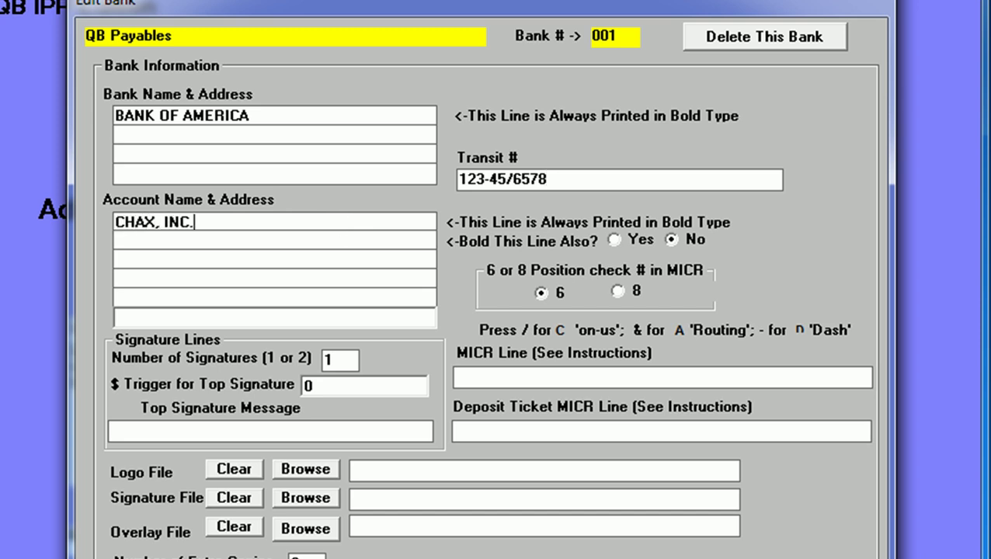
click(343, 240)
text(USA)
Step: Enter the MICR line with routing symbols around the routing number, then the account number
click(572, 378)
text(&012)
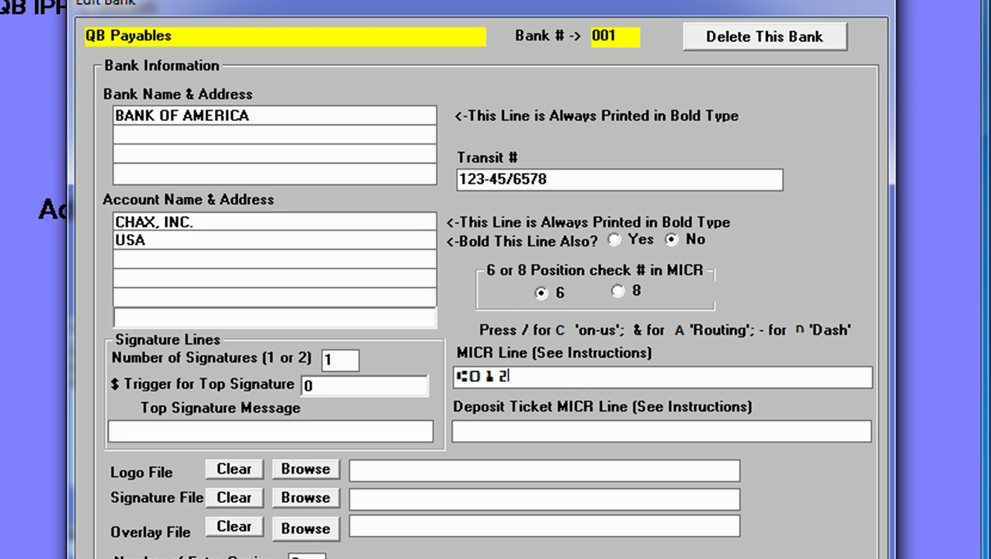
text(34567)
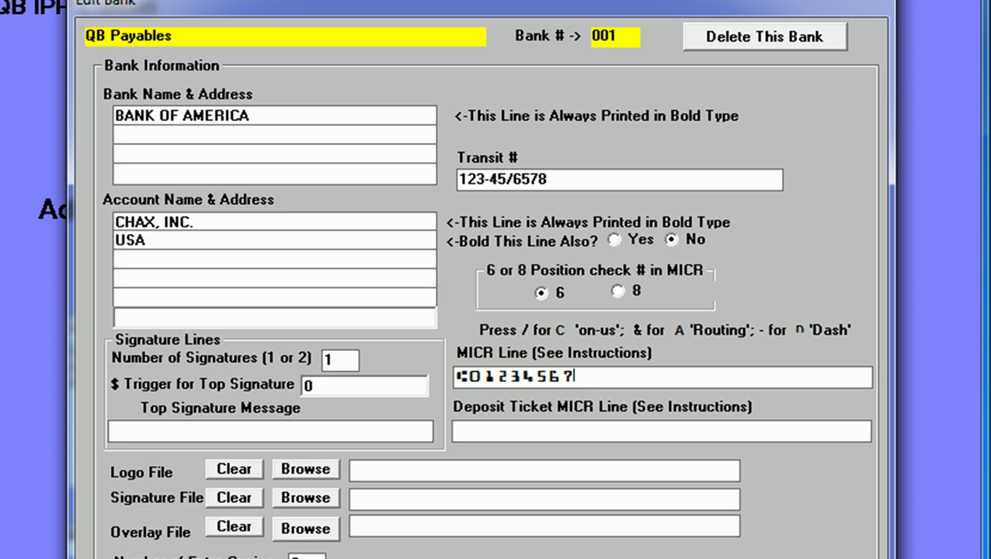
text(8& 123456)
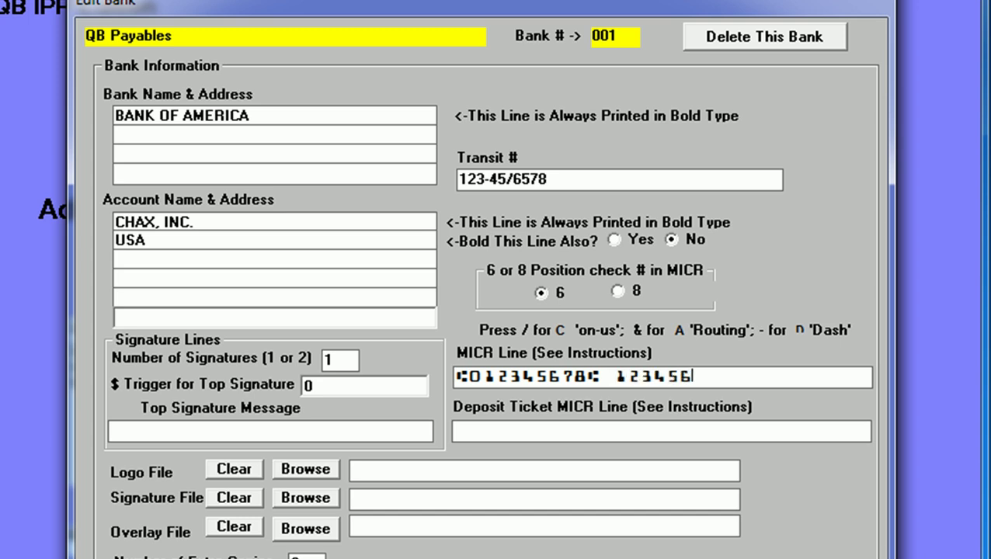
text(78-90)
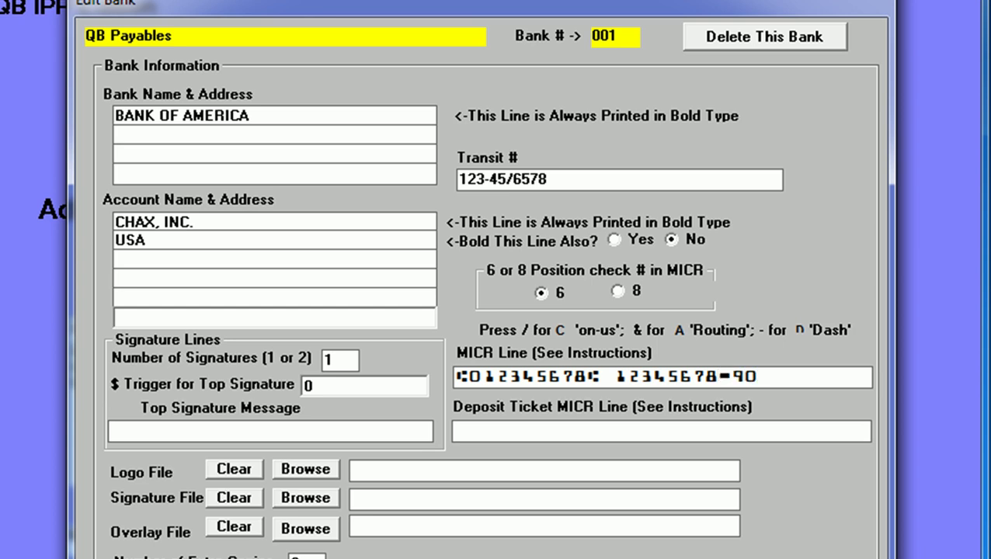
text(/)
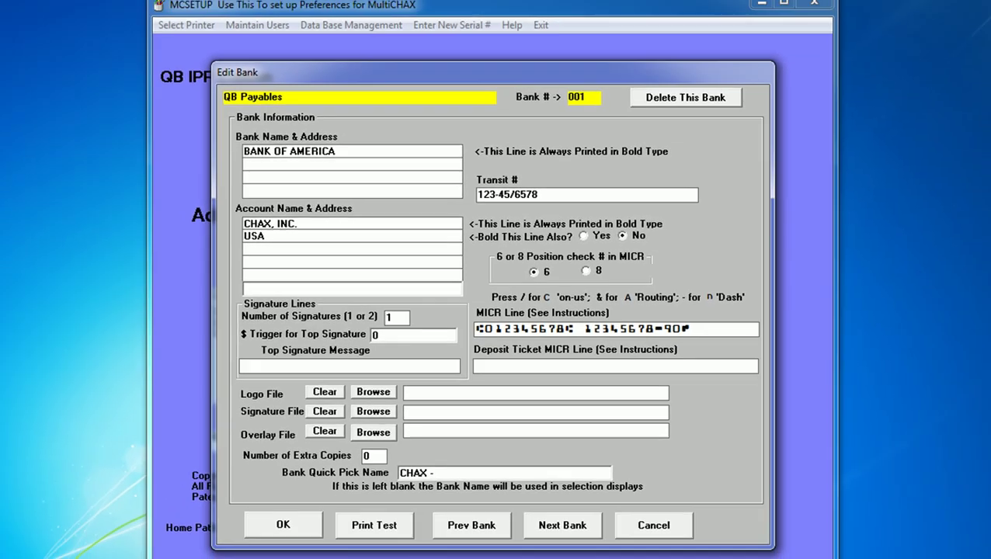
Step: Save the Bank of America record under quick pick name 'CHAX - BANK OF AMERICA' and return to MC Setup's main screen
text(CHAX - BANK OF AMERICA)
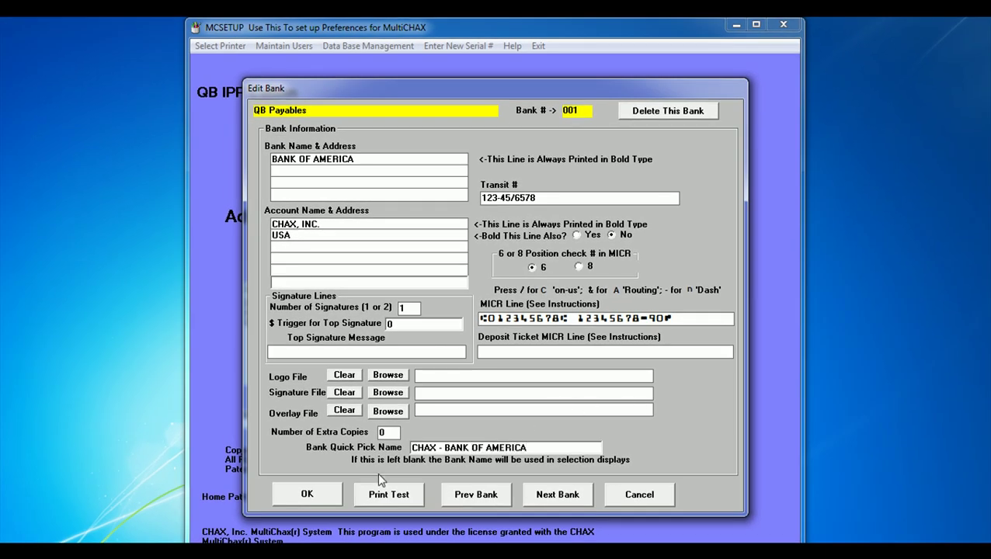
click(294, 498)
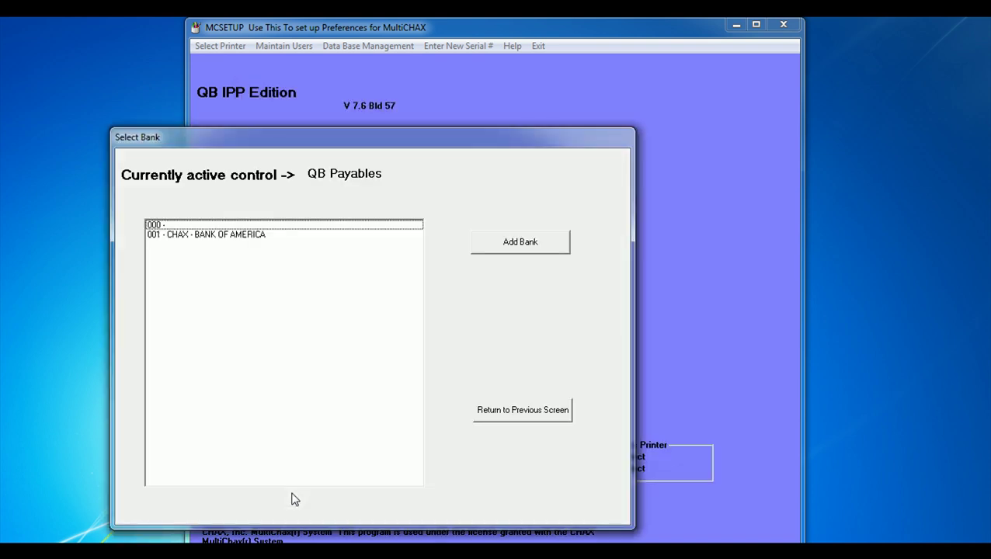
click(541, 416)
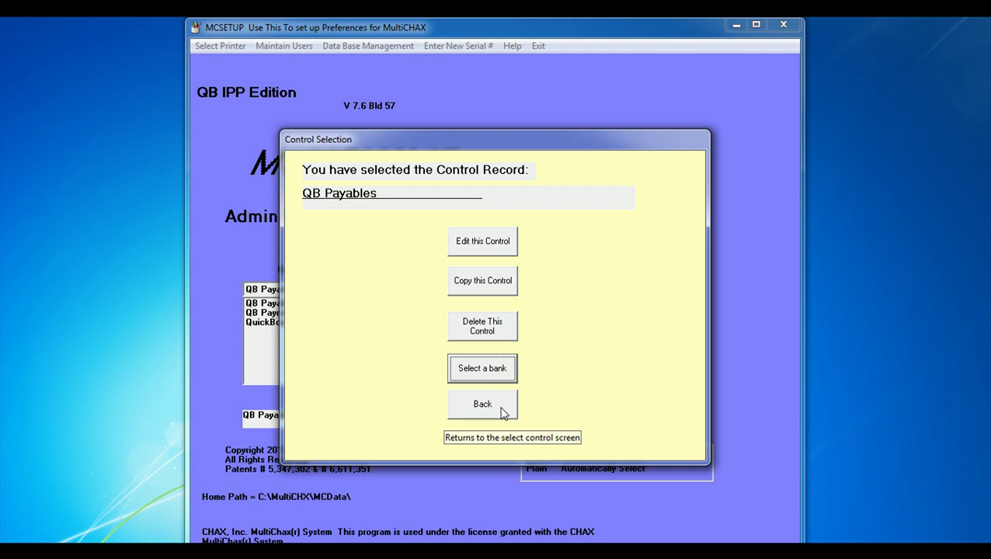
click(502, 412)
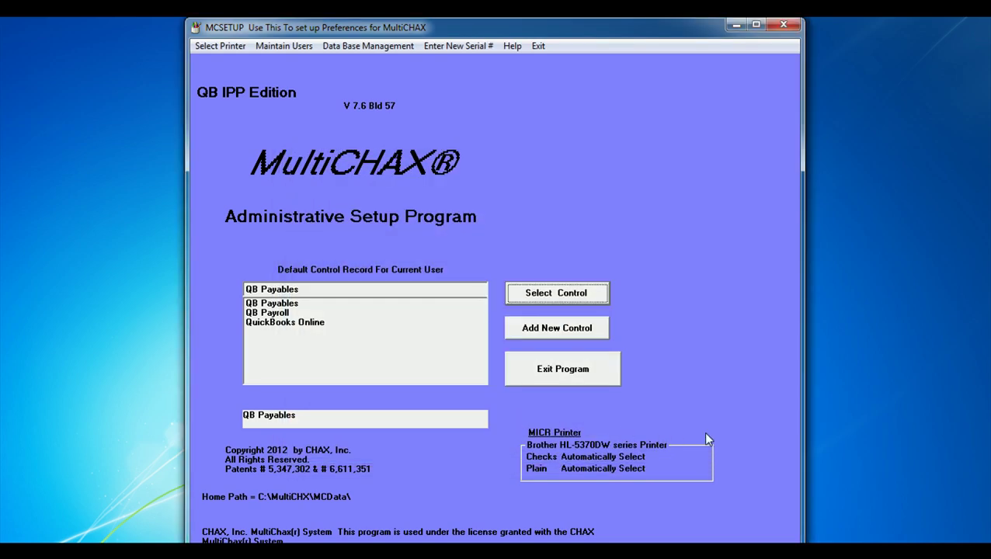